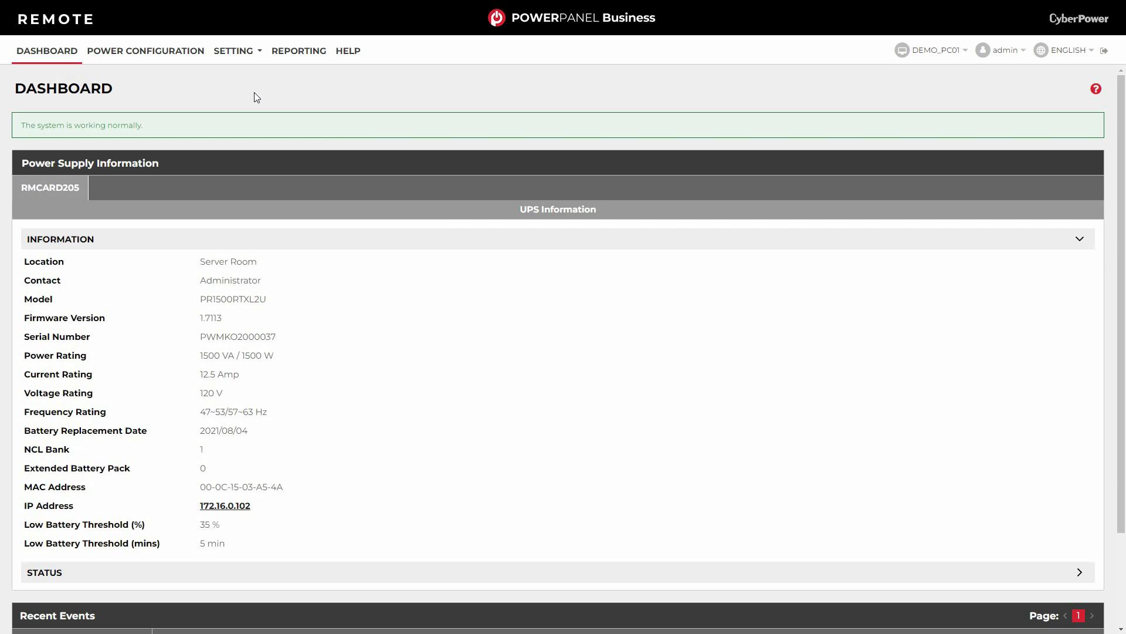
Go to Settings > Notifications > Notification Channels to show the E-mail channel settings.
left_click(254, 51)
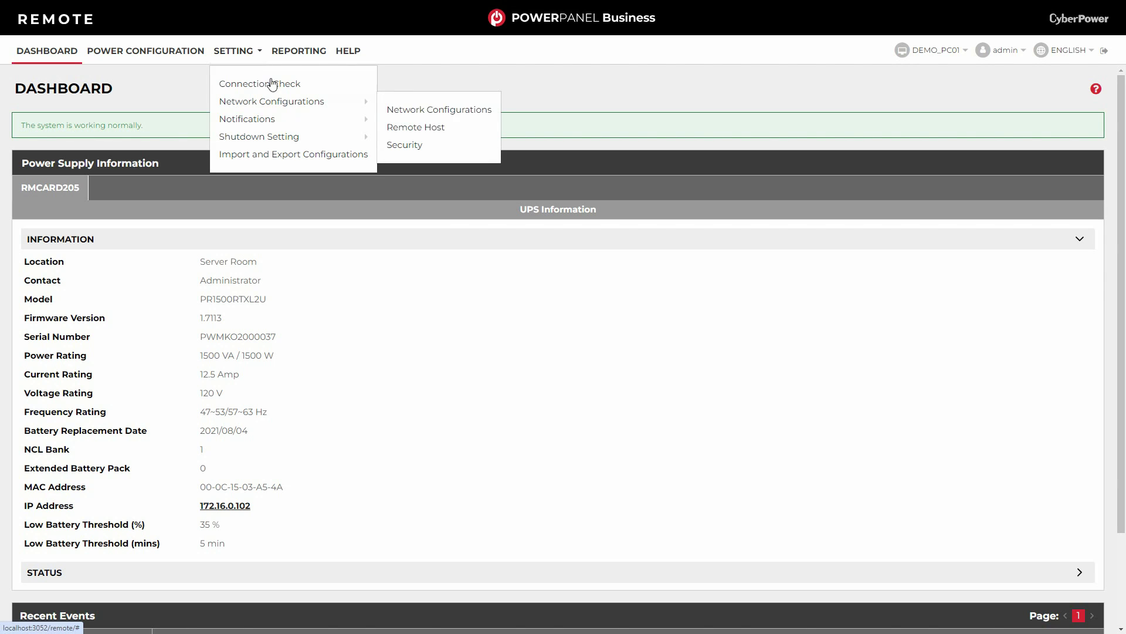
mouse_move(248, 119)
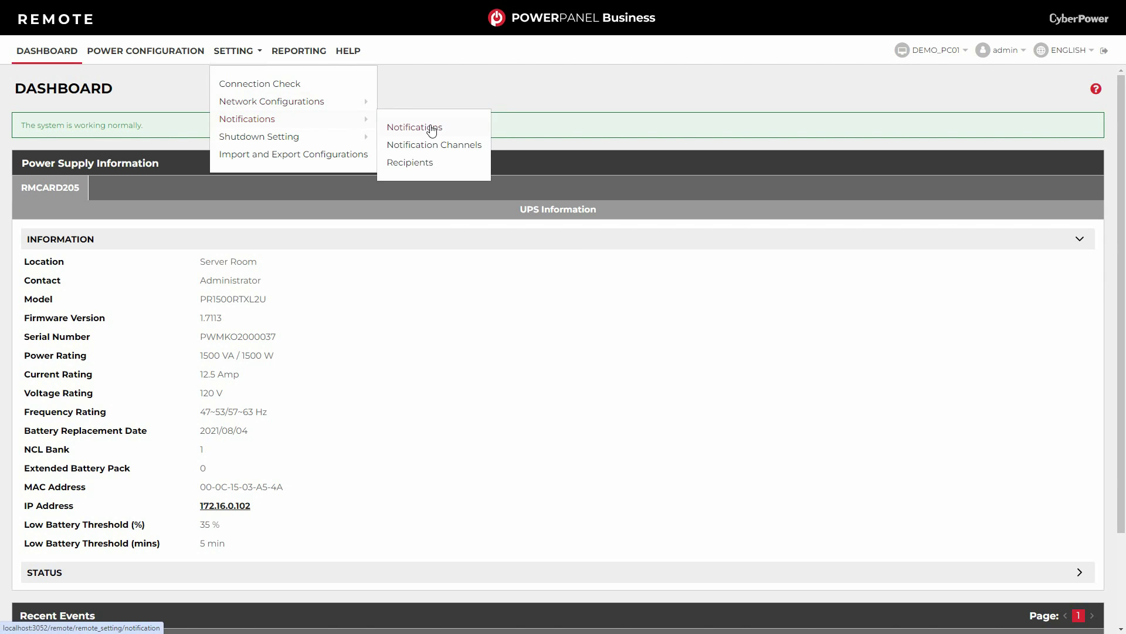
left_click(462, 147)
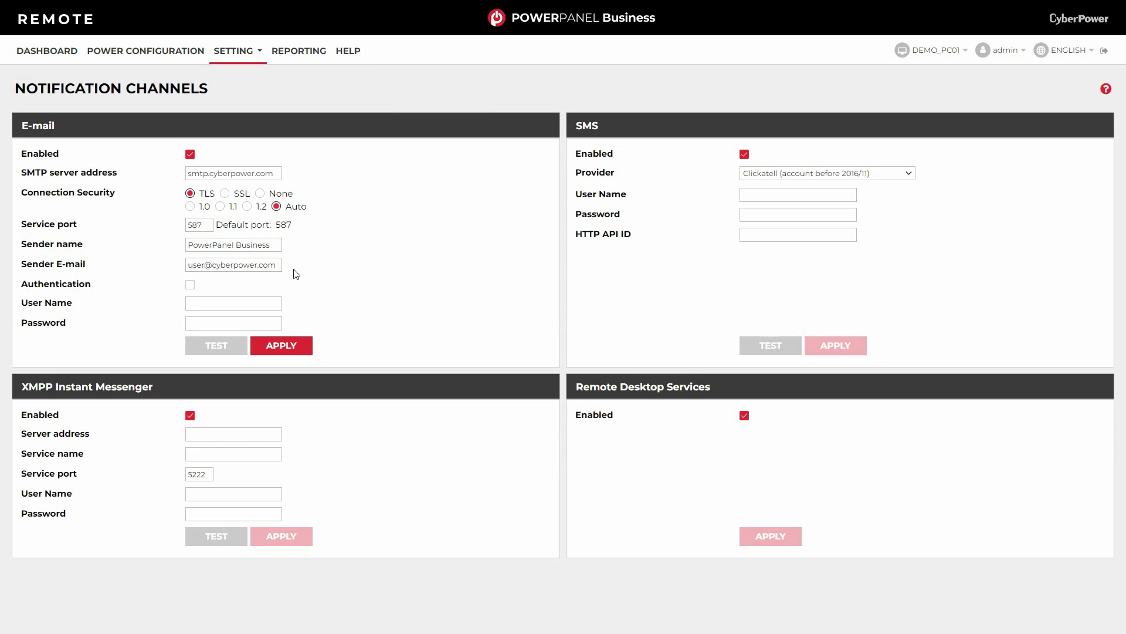
left_click(191, 286)
left_click(244, 300)
left_click(277, 321)
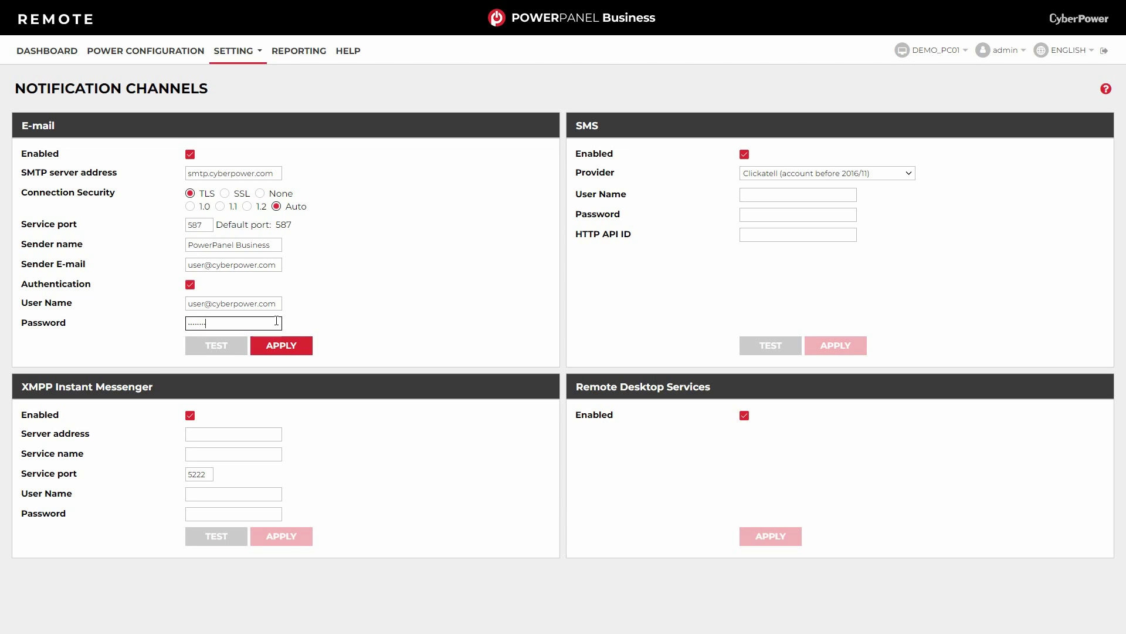
type("password")
left_click(296, 345)
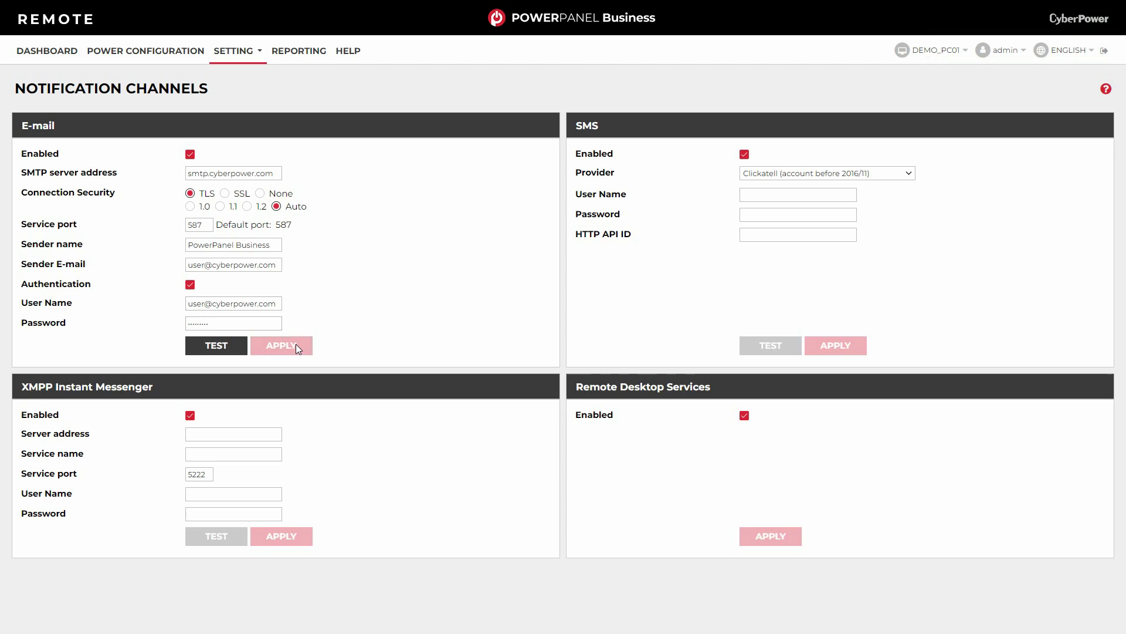
left_click(232, 350)
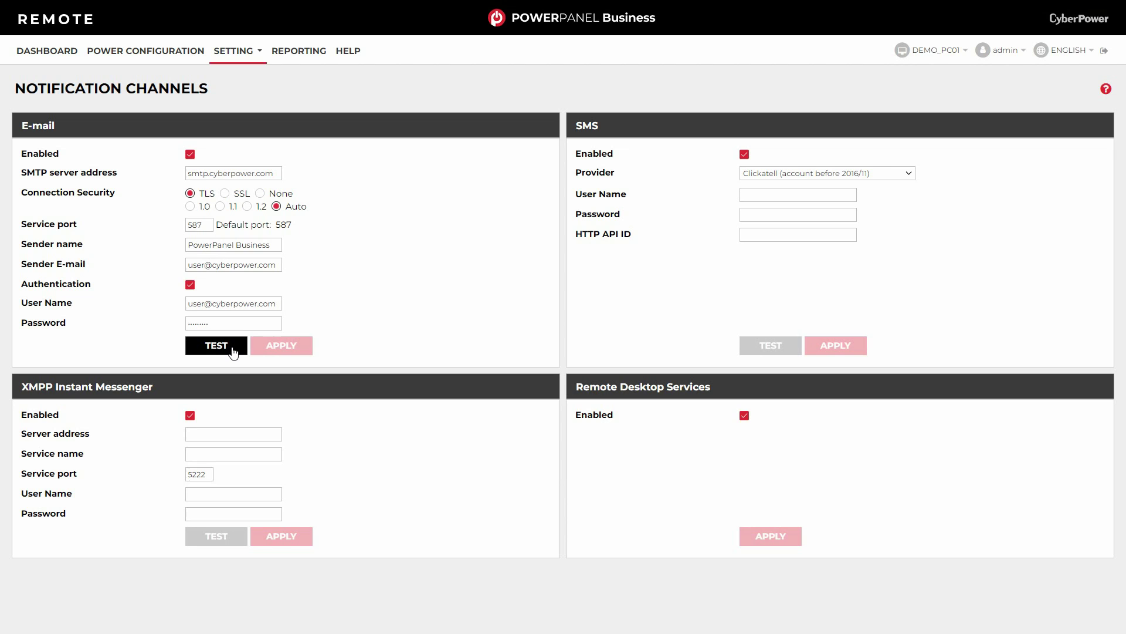
Open Settings > Notifications > Recipients and select the Default Receiver.
left_click(264, 54)
mouse_move(247, 118)
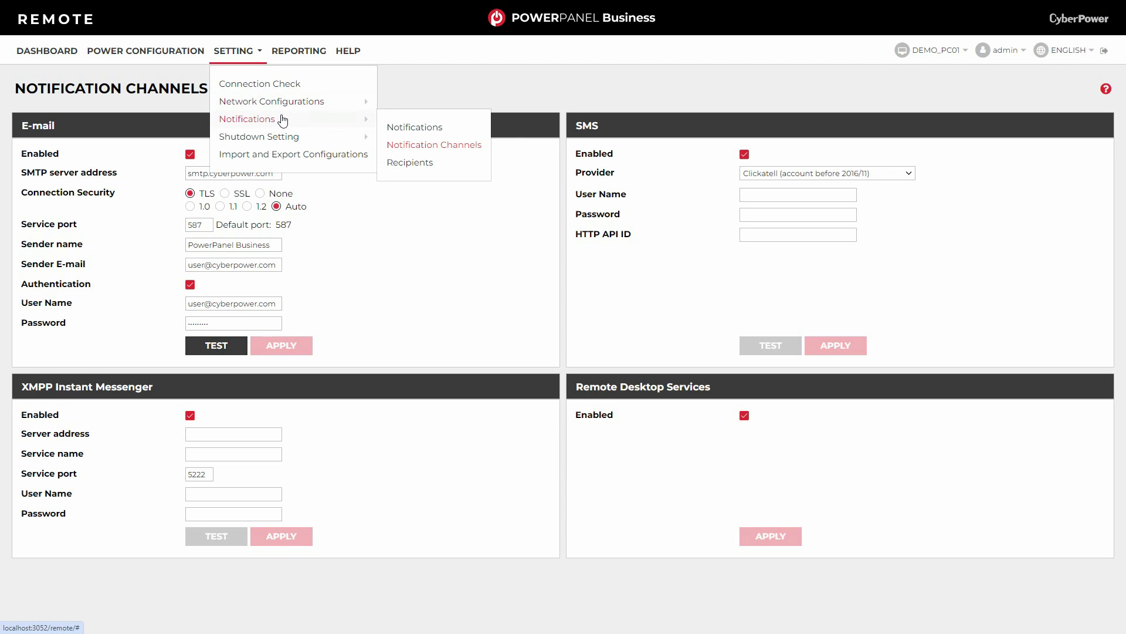
left_click(455, 167)
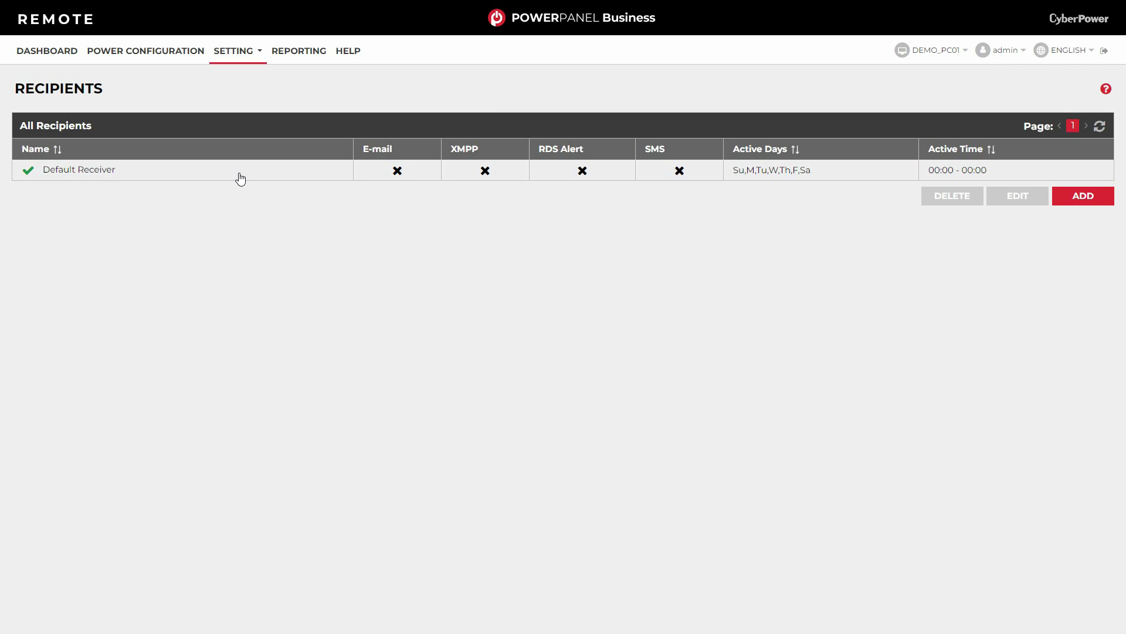
left_click(241, 179)
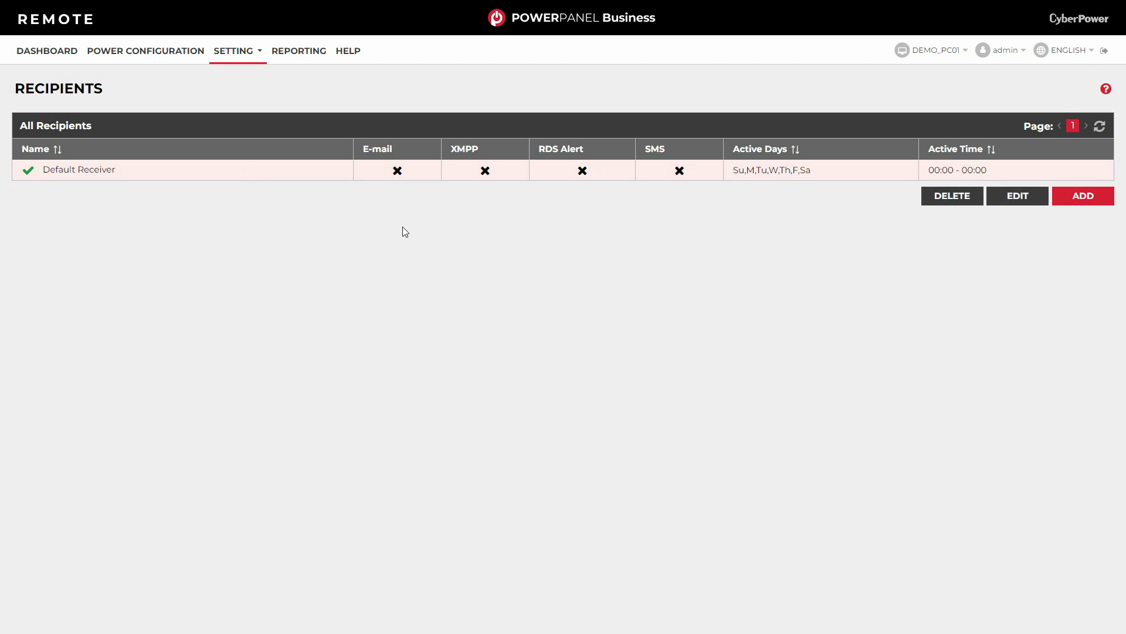
left_click(1016, 201)
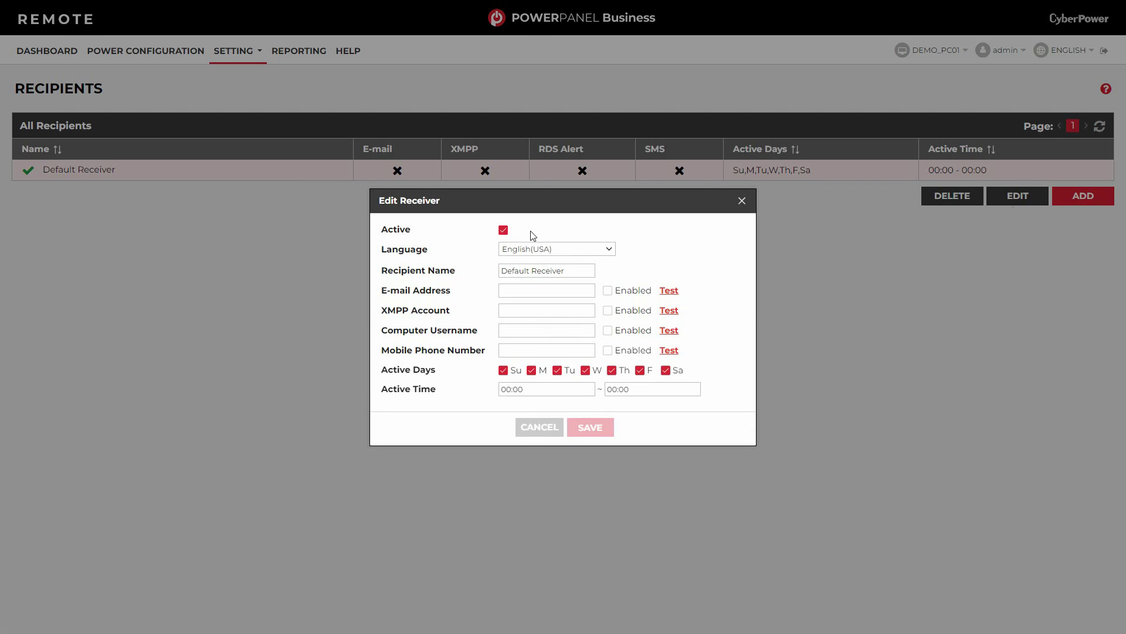
left_click(596, 251)
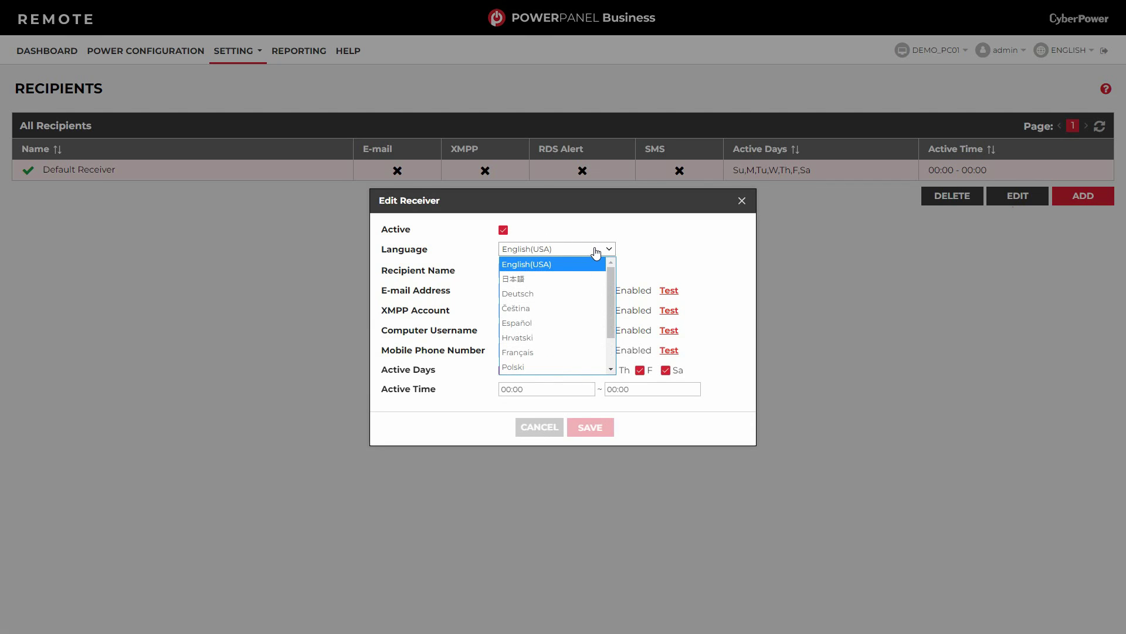
left_click(594, 266)
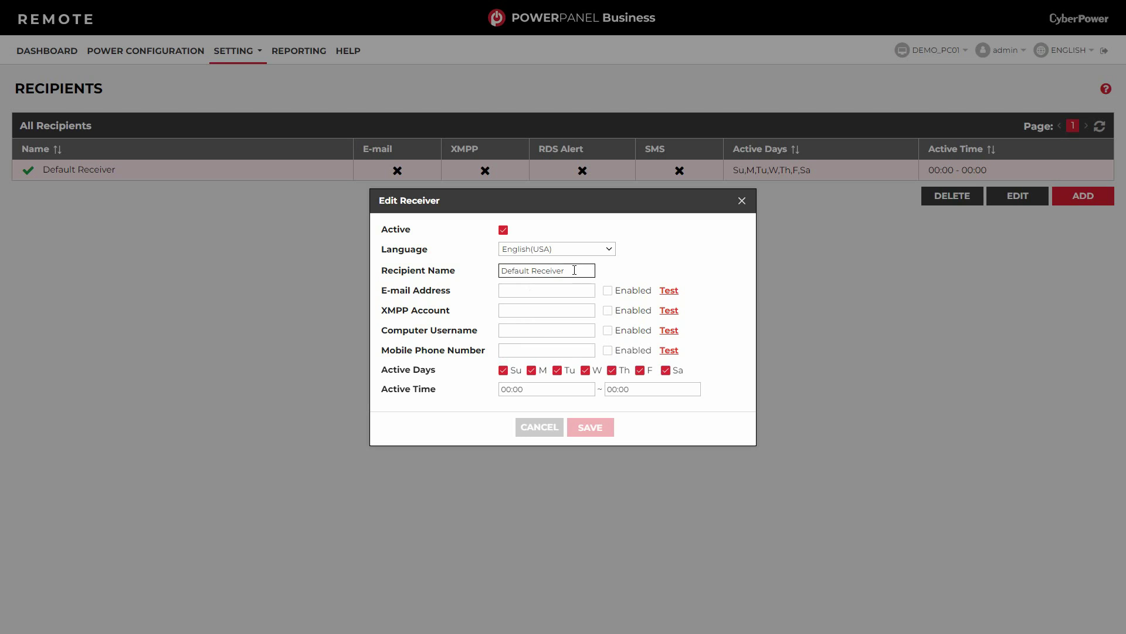
triple_click(574, 270)
type("Demo")
left_click(587, 290)
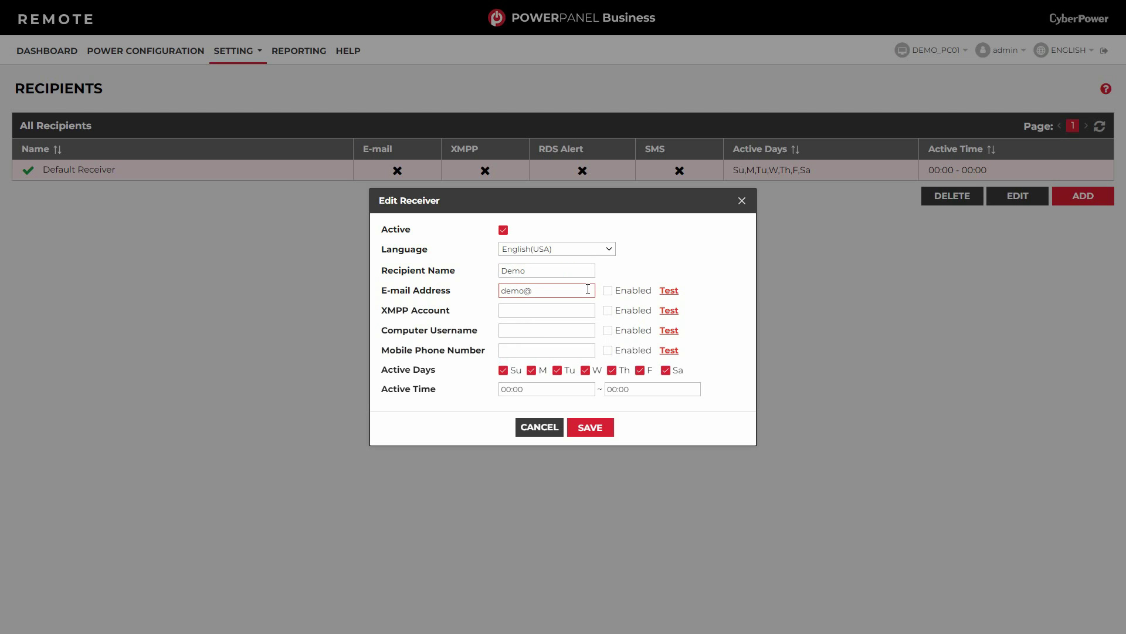
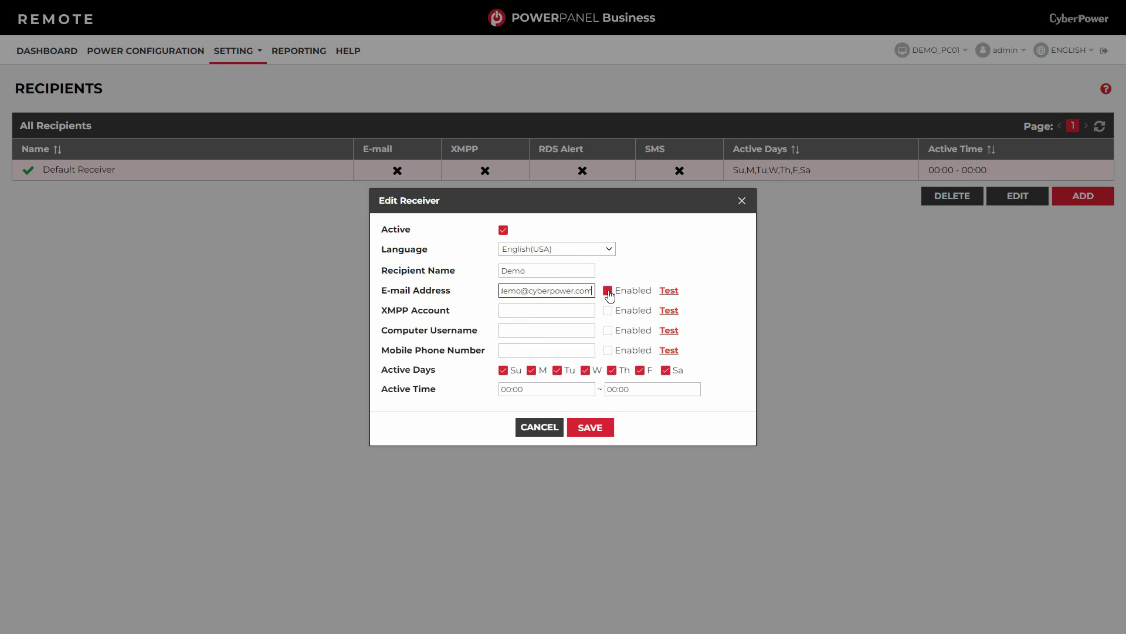
left_click(608, 291)
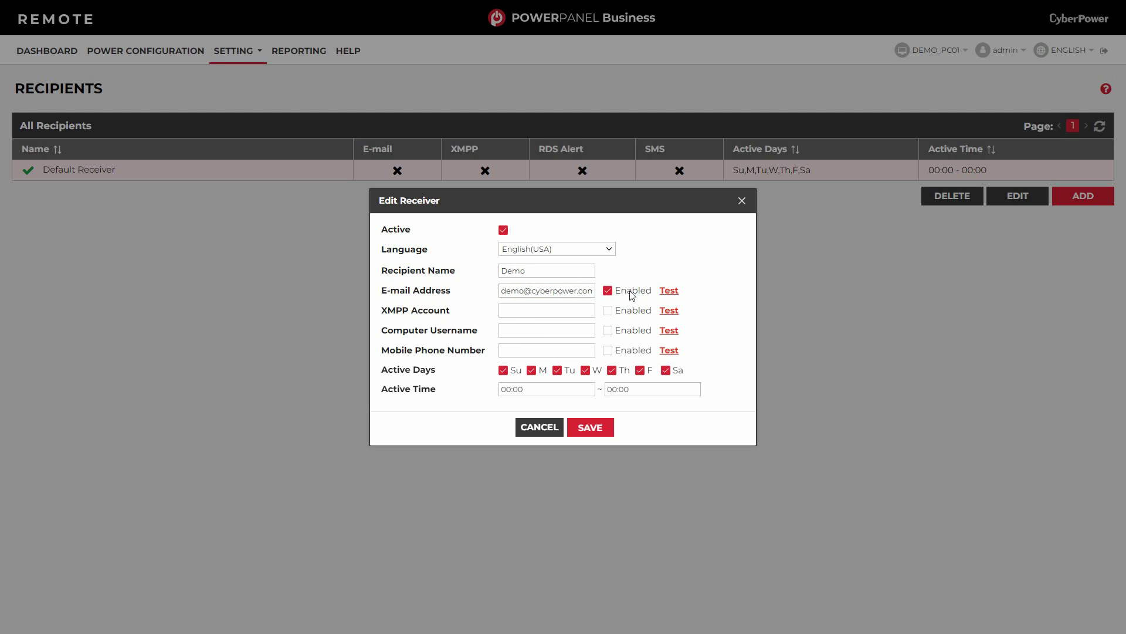
left_click(670, 291)
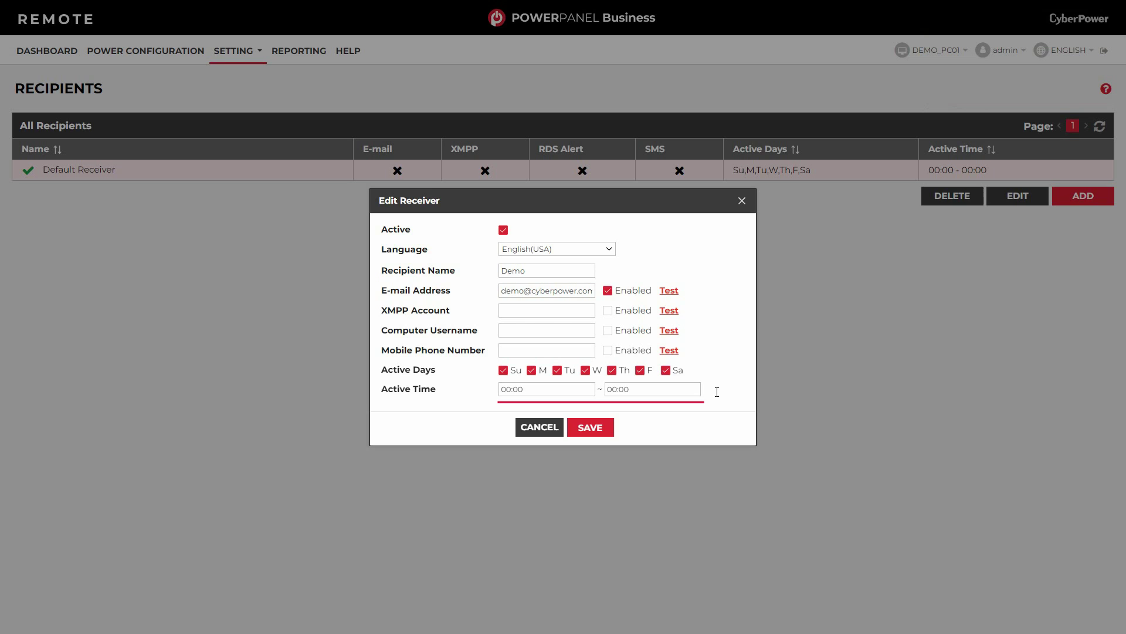
left_click(600, 430)
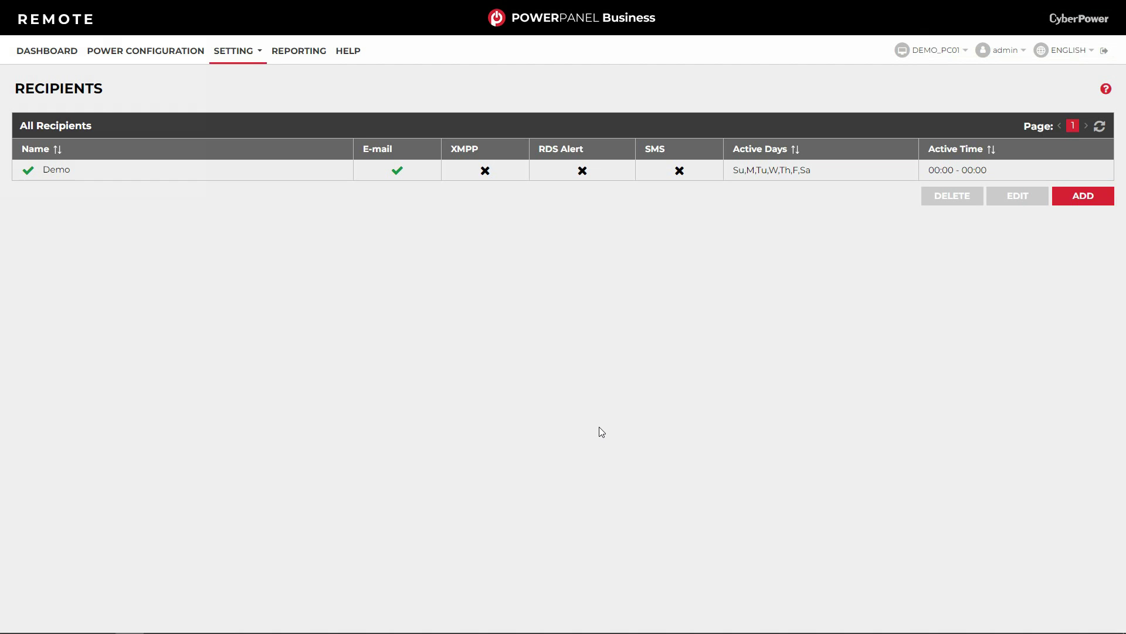
Open the Notifications events page and keep Shutdown initiated sending Instant.
left_click(258, 51)
mouse_move(248, 119)
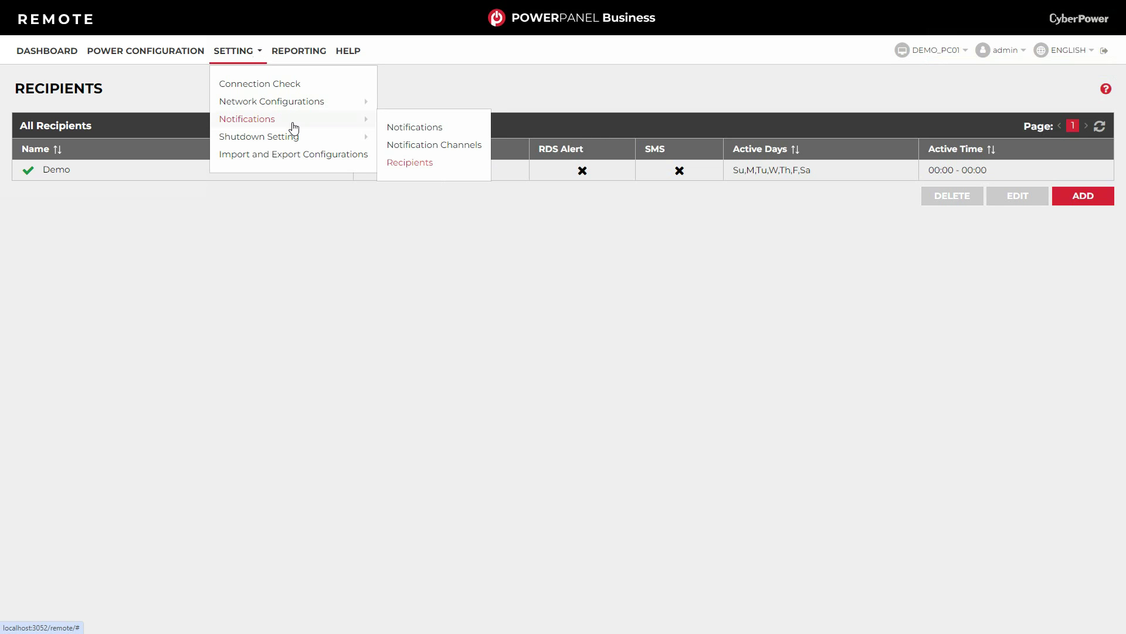
left_click(449, 127)
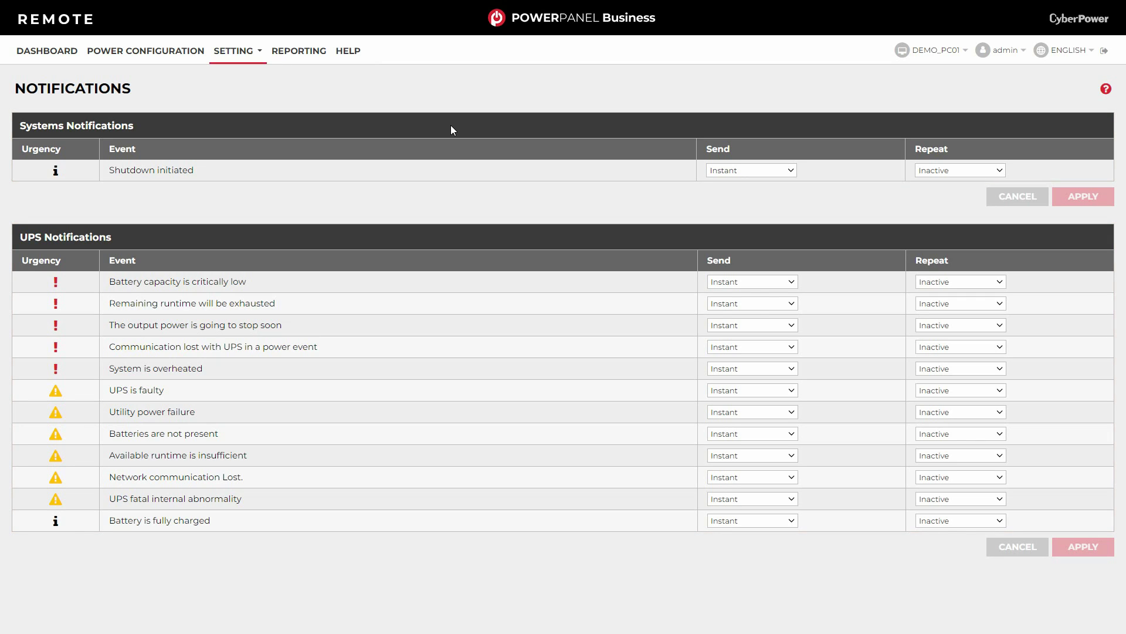
left_click(770, 173)
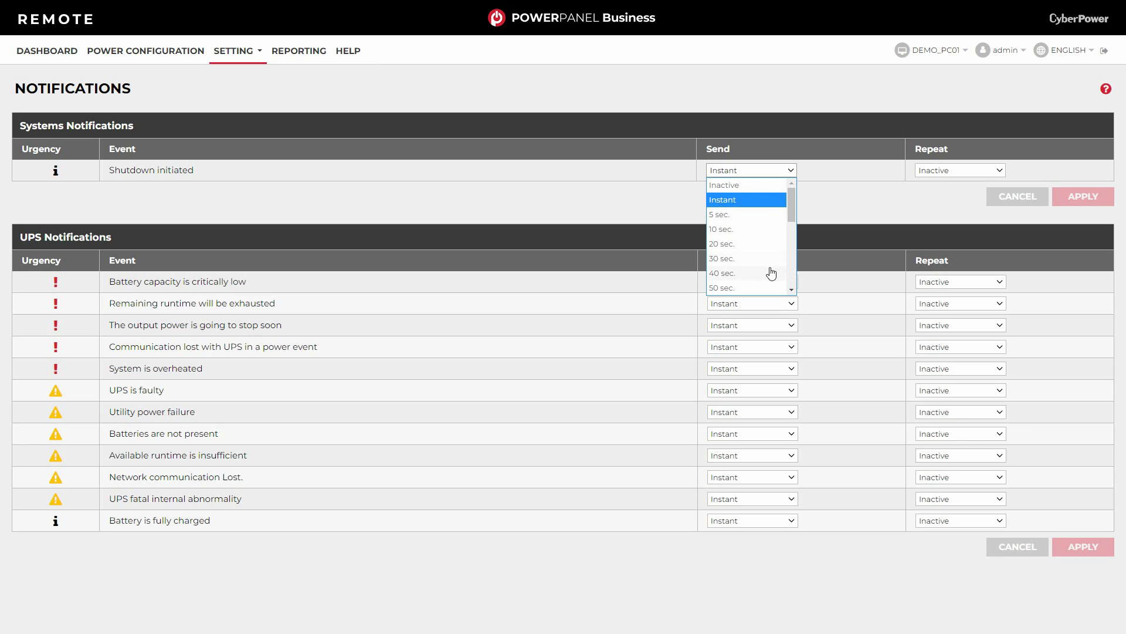
left_click(870, 191)
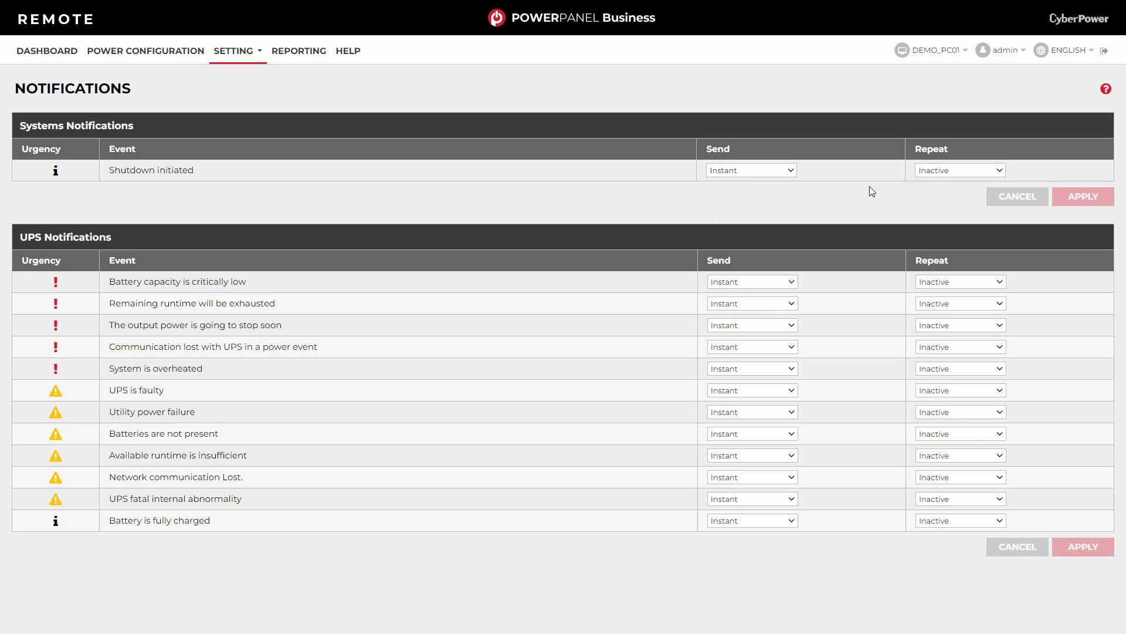
Set Shutdown initiated to repeat every 30 sec. and apply the system notification settings.
left_click(995, 172)
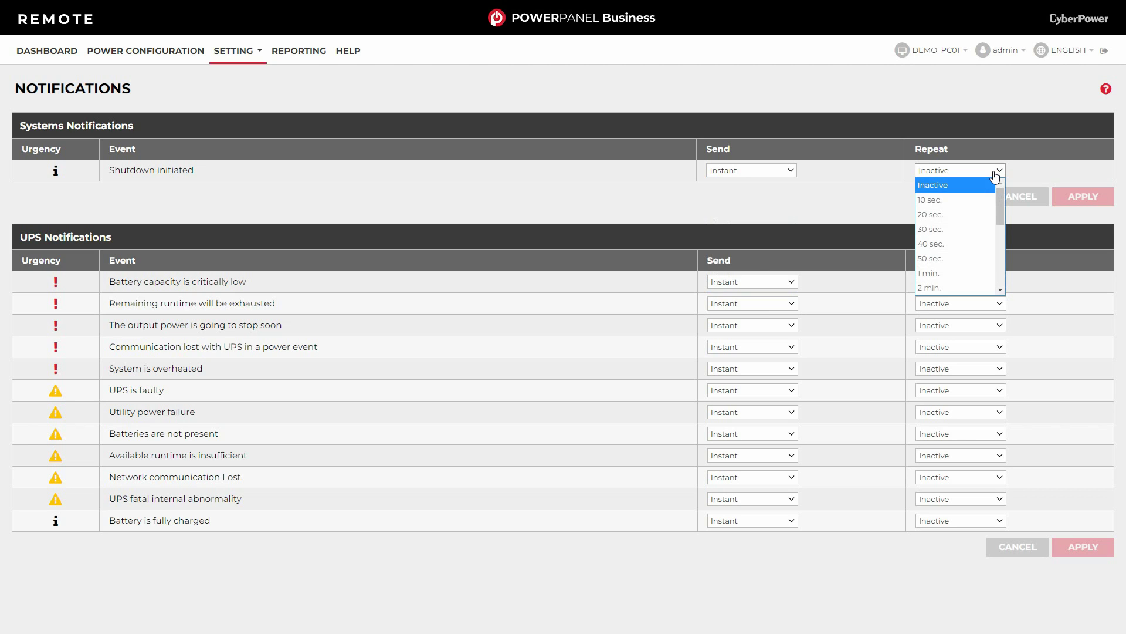
left_click(981, 227)
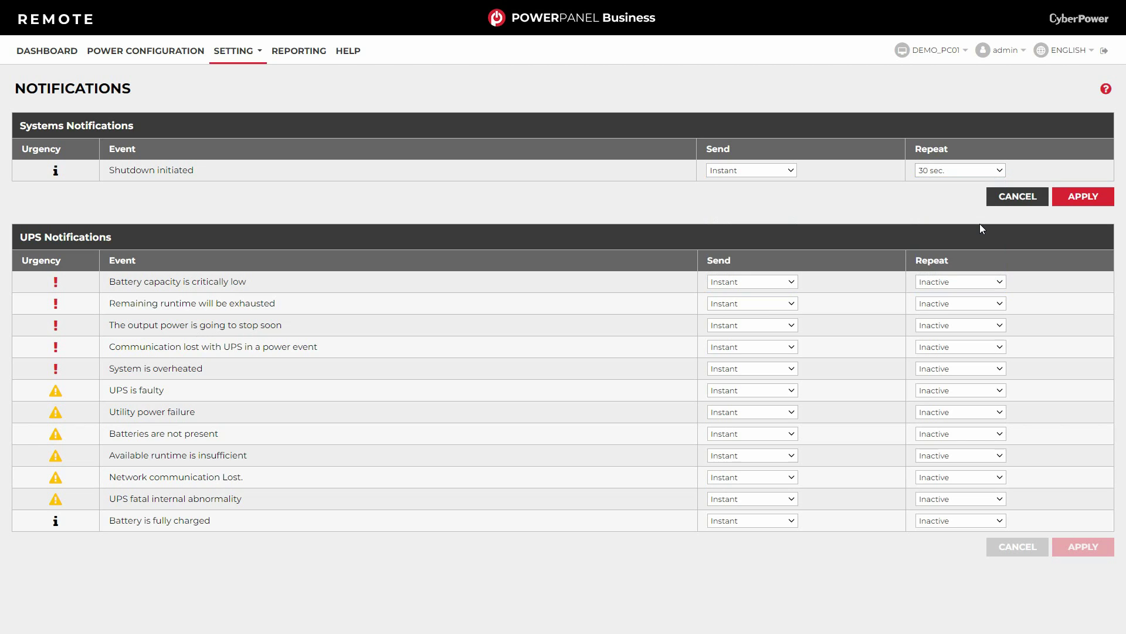
left_click(1085, 200)
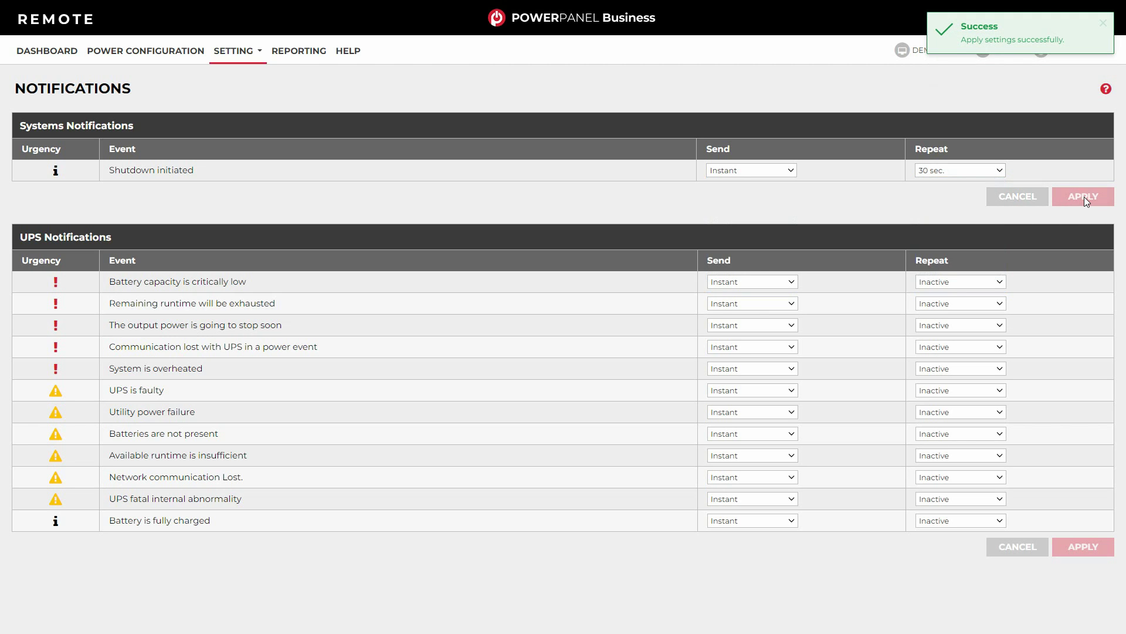